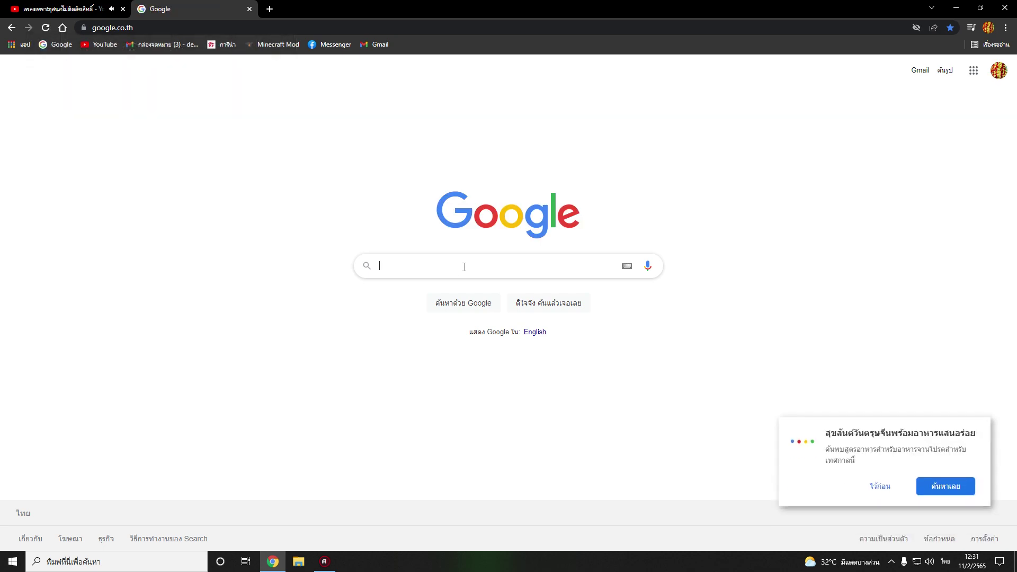
- Dismiss the holiday recipe pop-up and search Google for "red alert 3 mod corona"
click(458, 268)
click(805, 238)
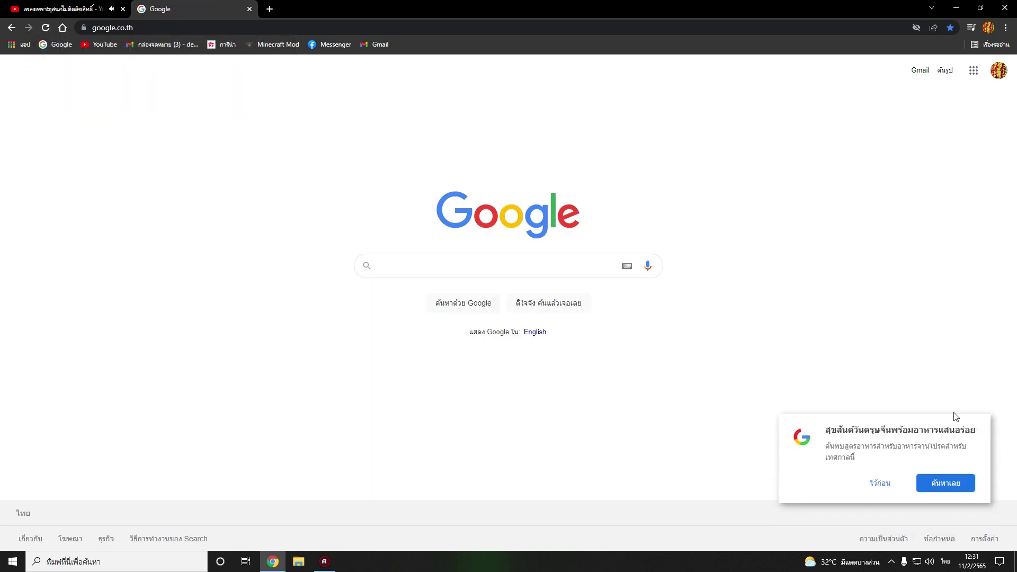
click(884, 482)
click(442, 268)
text(พ)
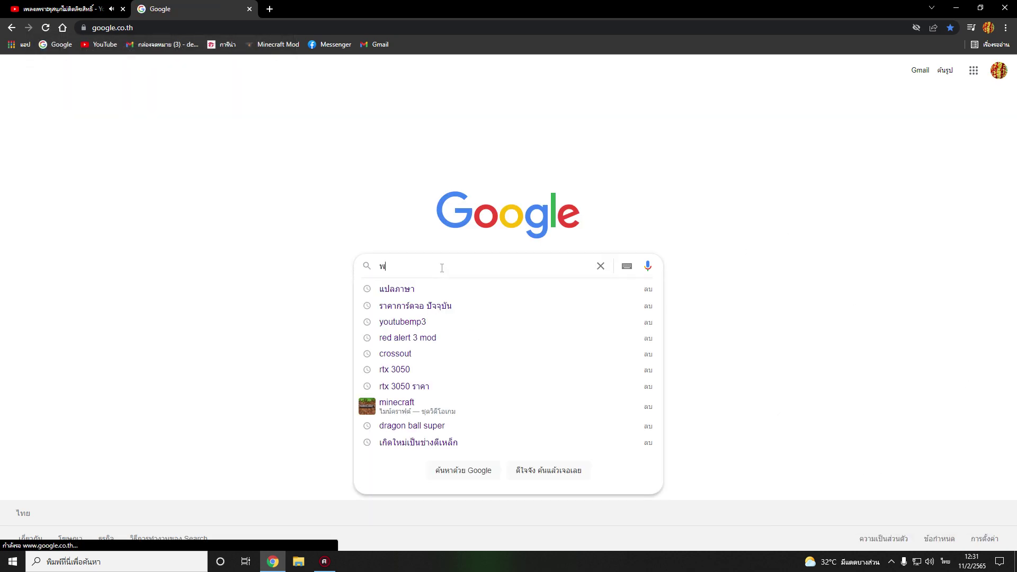
key(BackSpace)
key(grave)
text(red alert 3 mod corona)
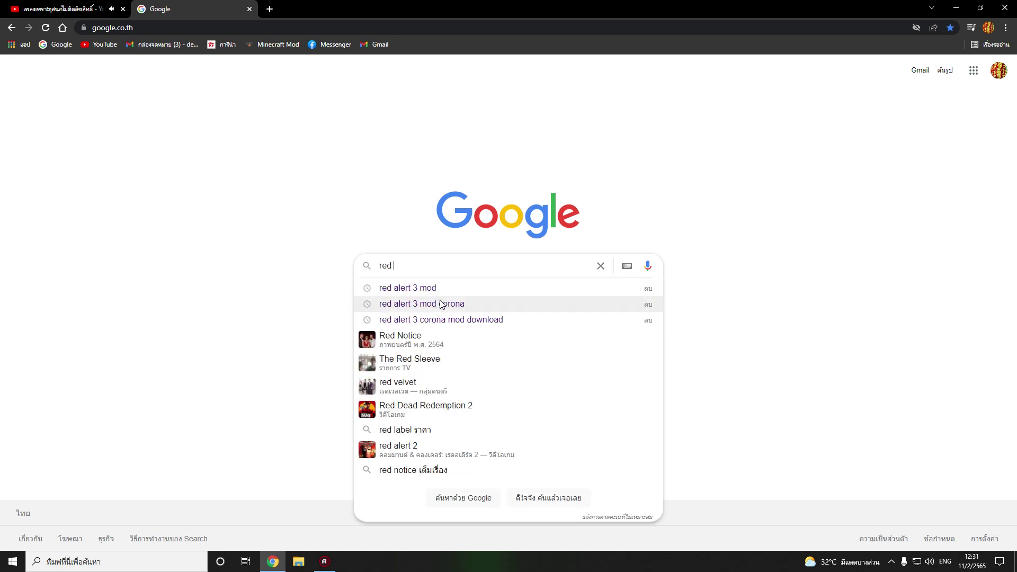
click(438, 304)
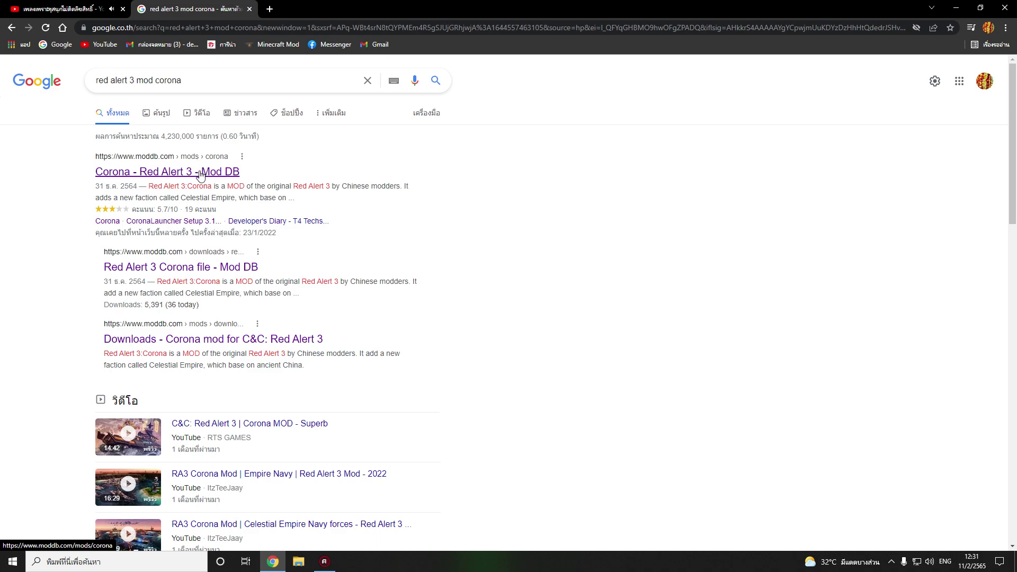
- Open the Corona mod's page on Mod DB and go to its "Red Alert 3 Corona" file page
click(199, 171)
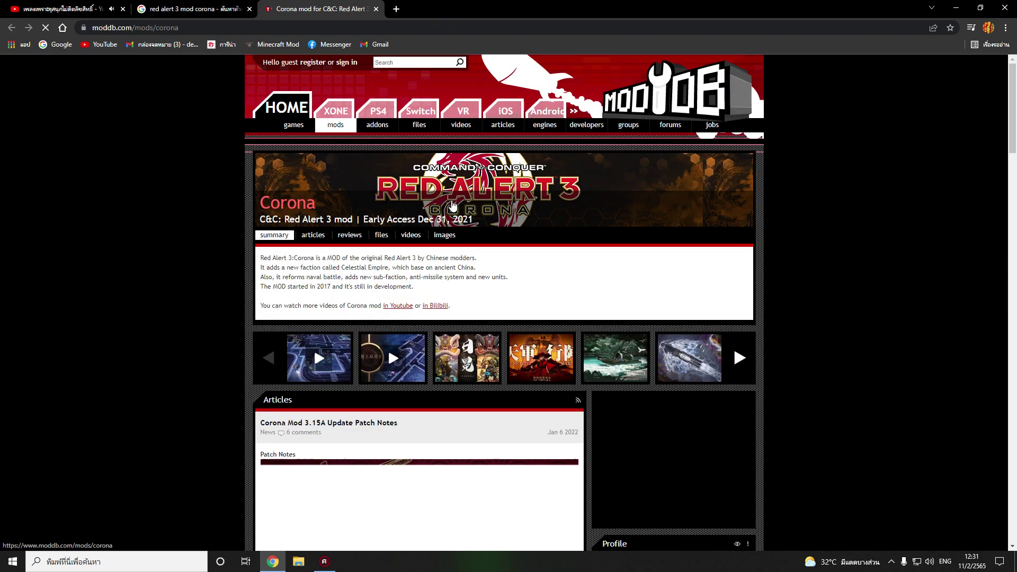
scroll(450, 212, down, 3)
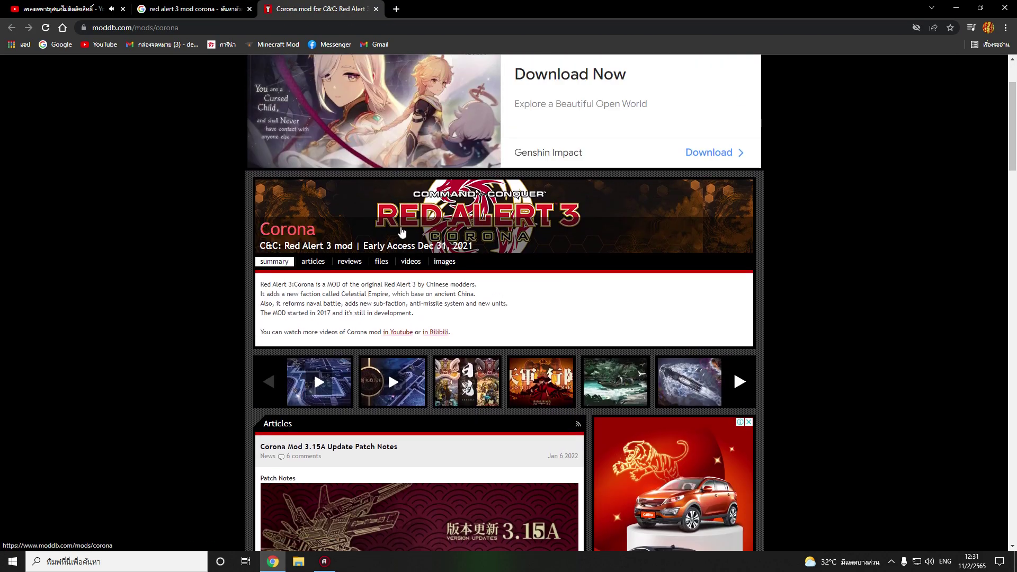
click(377, 264)
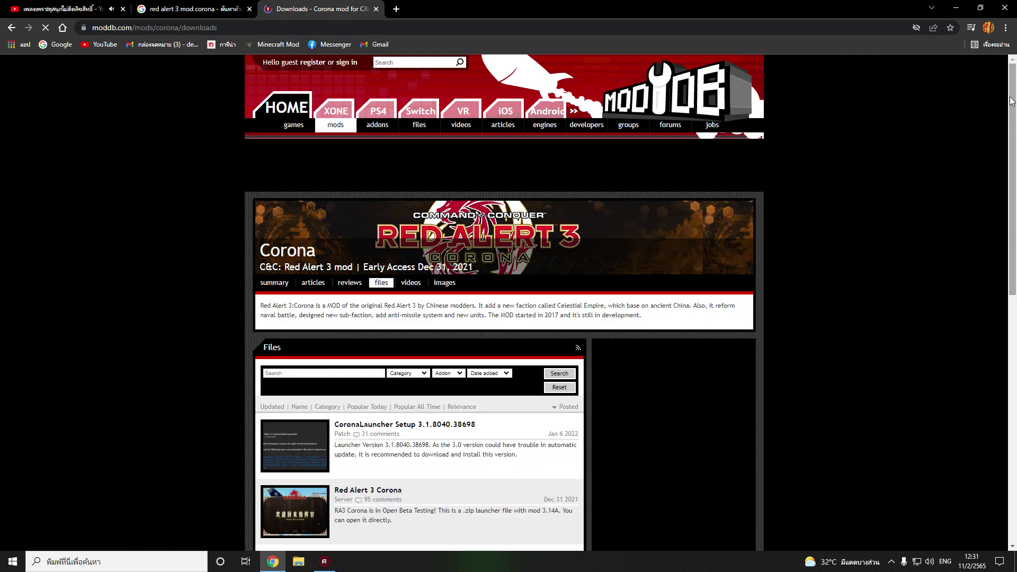
scroll(1016, 164, down, 4)
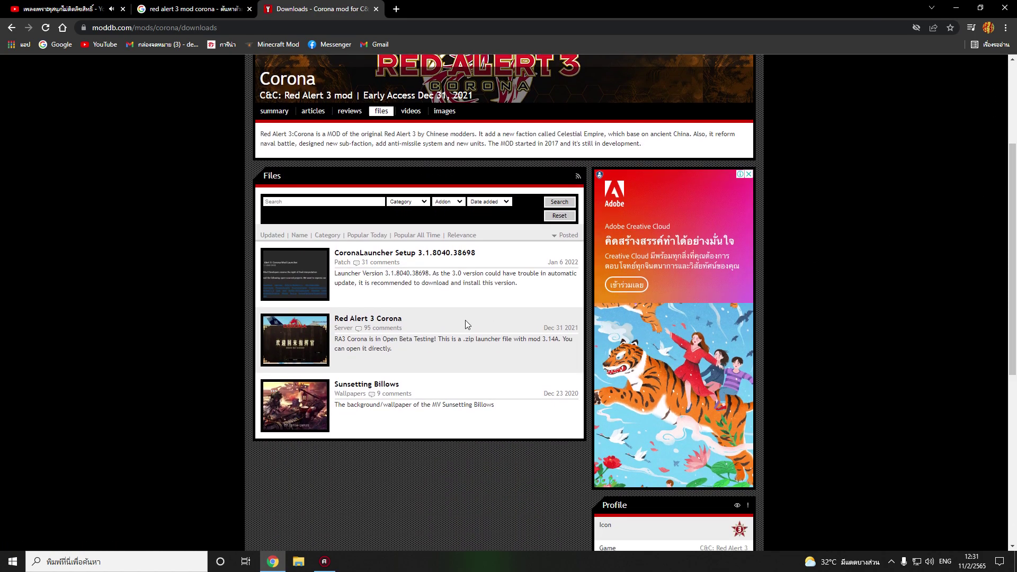
click(307, 342)
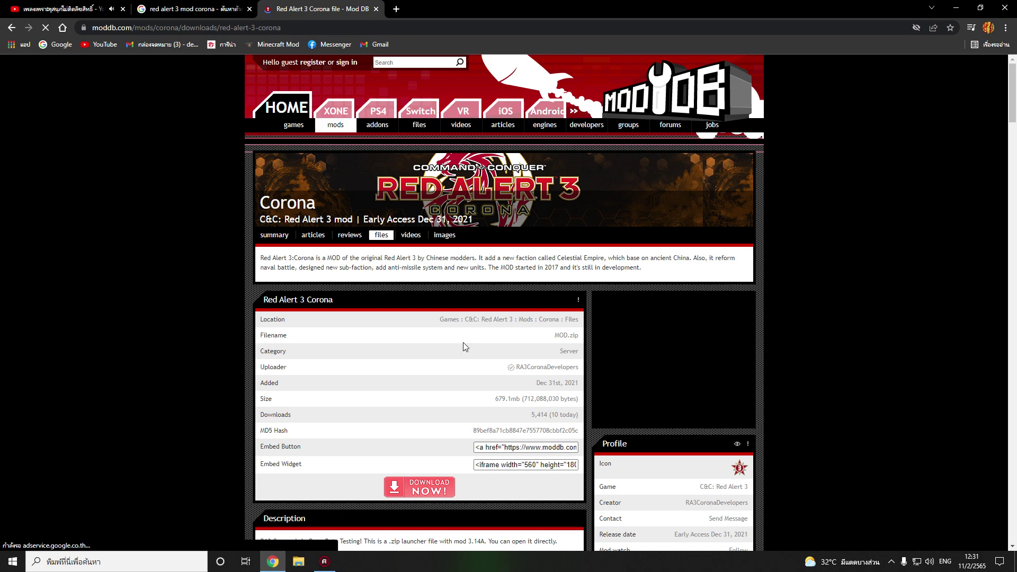
- Download MOD.zip and save it in the Downloads folder
click(438, 487)
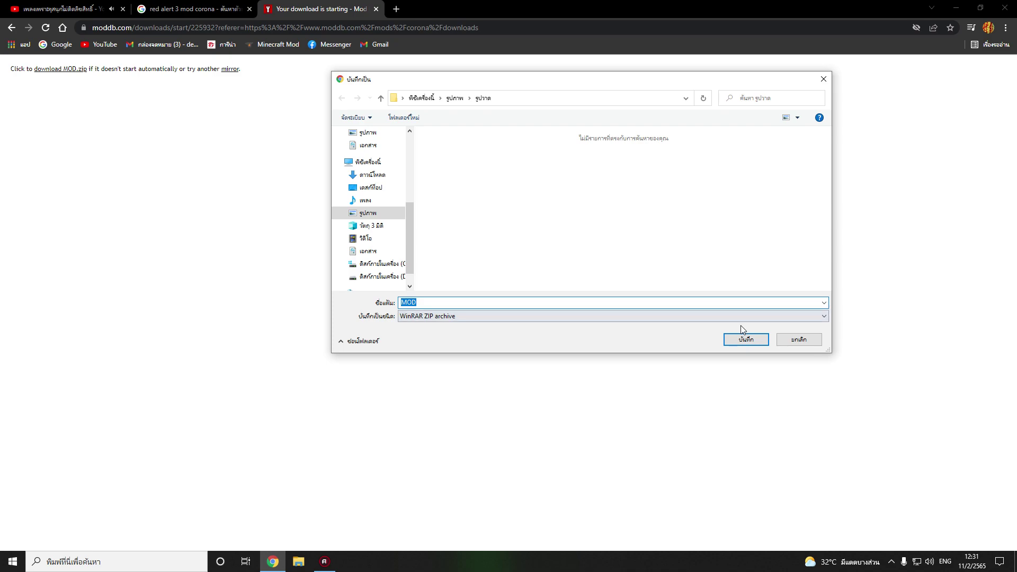
scroll(379, 157, up, 3)
scroll(379, 156, up, 2)
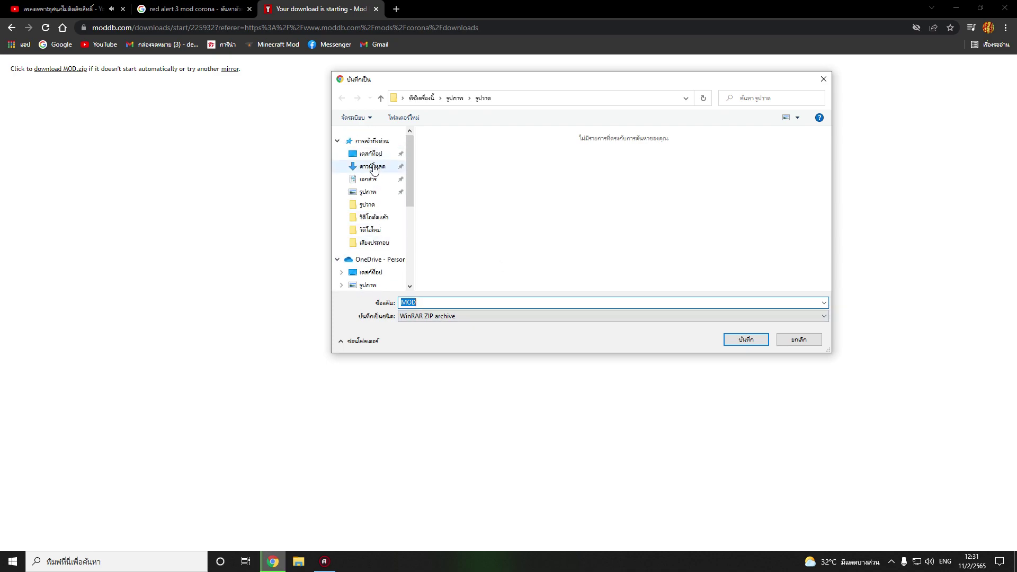
click(372, 166)
click(725, 338)
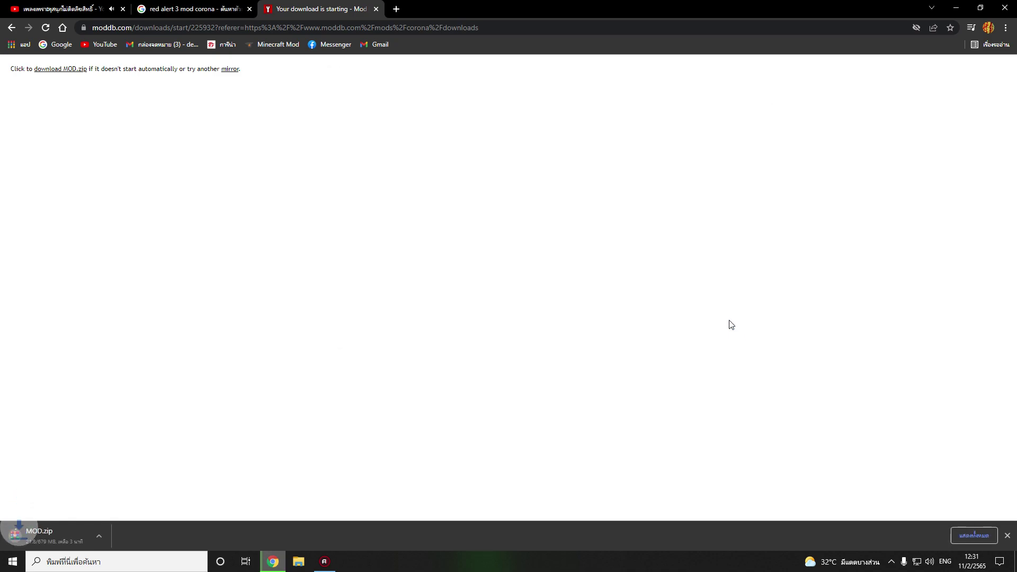
- Show all browser downloads and remove the old mp3 entries, keeping only MOD.zip in the list
click(977, 539)
click(676, 267)
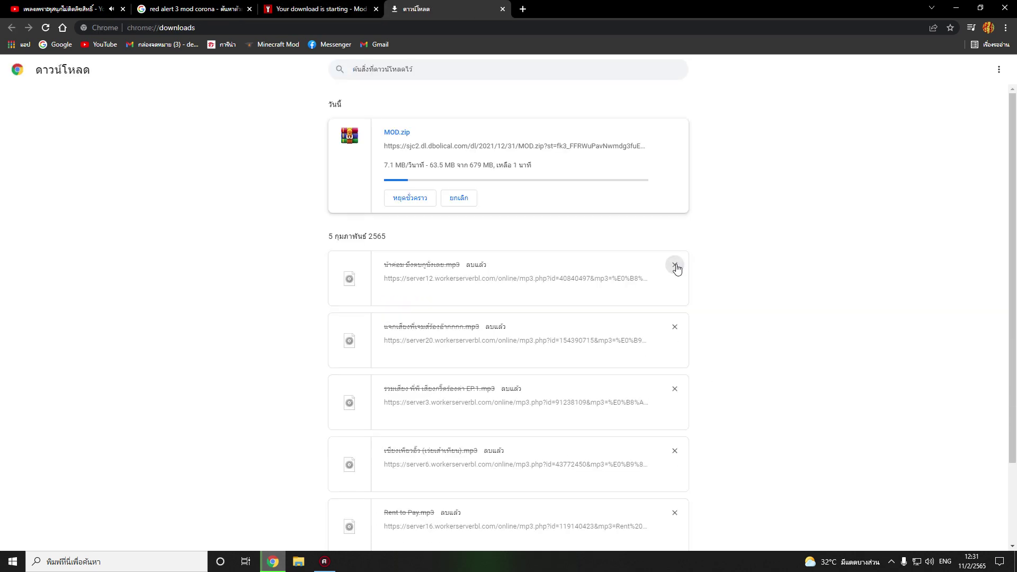
click(675, 267)
click(675, 266)
click(675, 267)
click(675, 266)
click(675, 267)
click(676, 267)
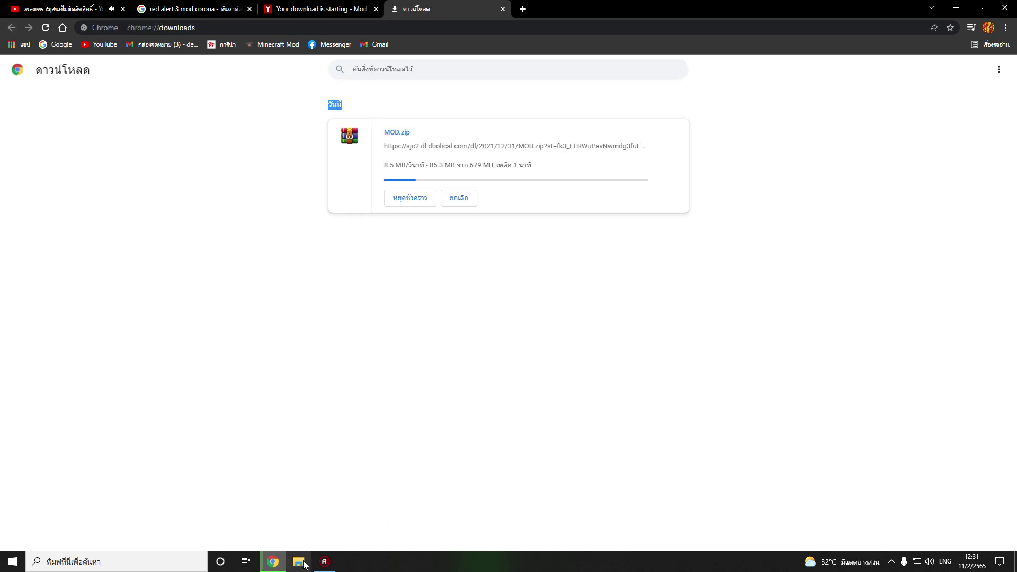
mouse_move(286, 563)
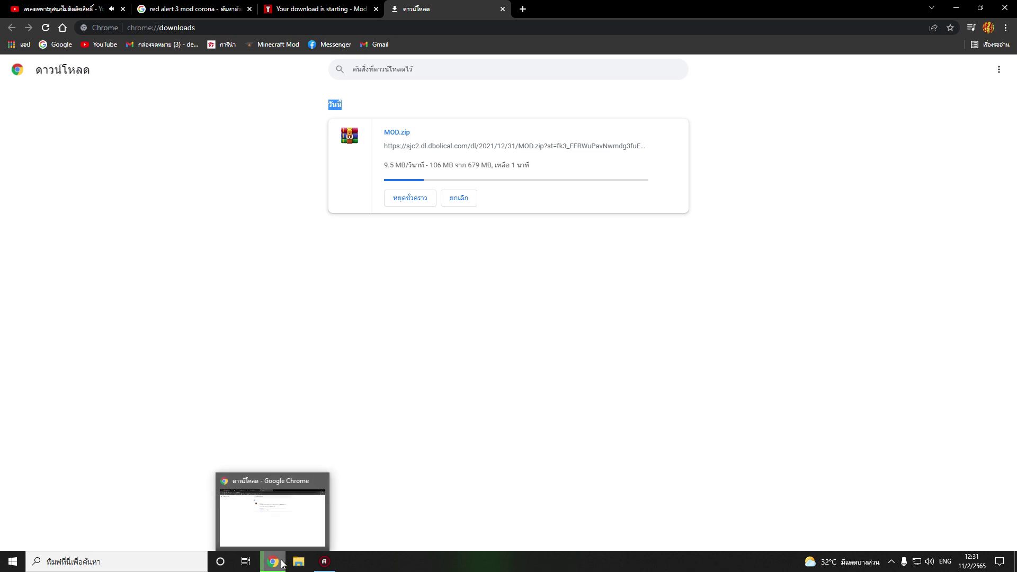
click(716, 412)
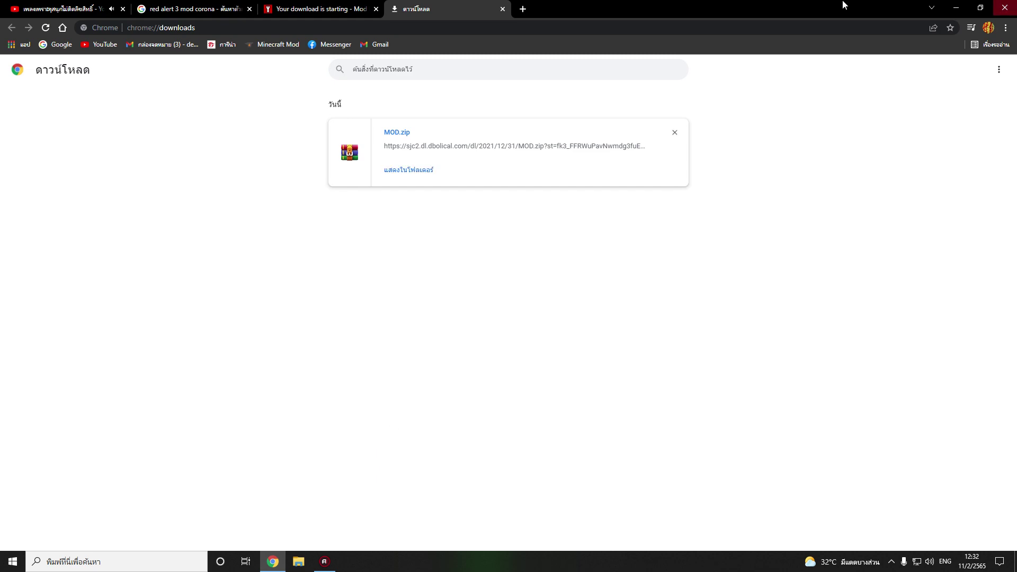
- Minimise the browser and extract MOD.zip in the Downloads folder into its own MOD folder
click(958, 8)
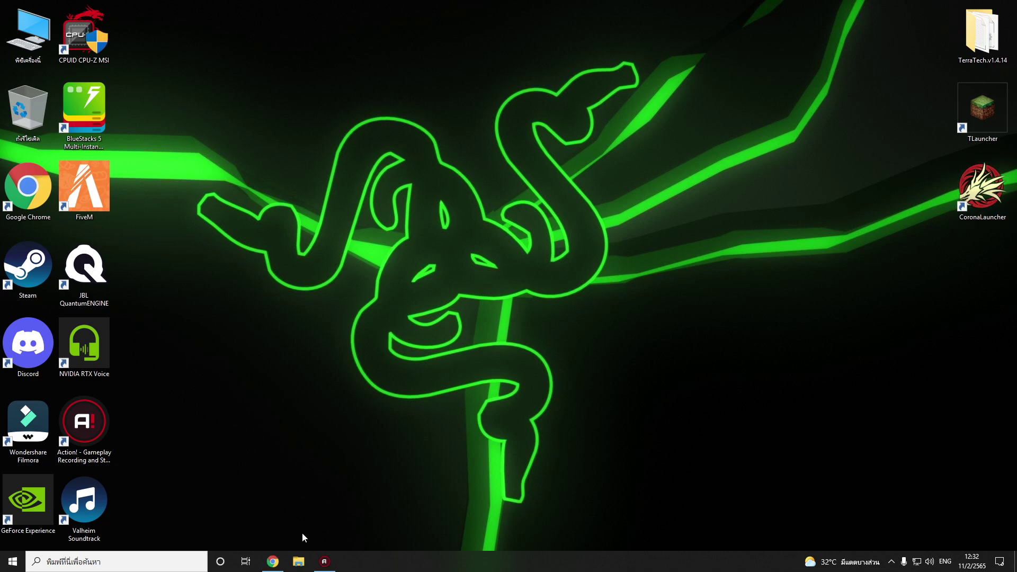
double_click(972, 51)
click(131, 120)
click(193, 116)
right_click(204, 116)
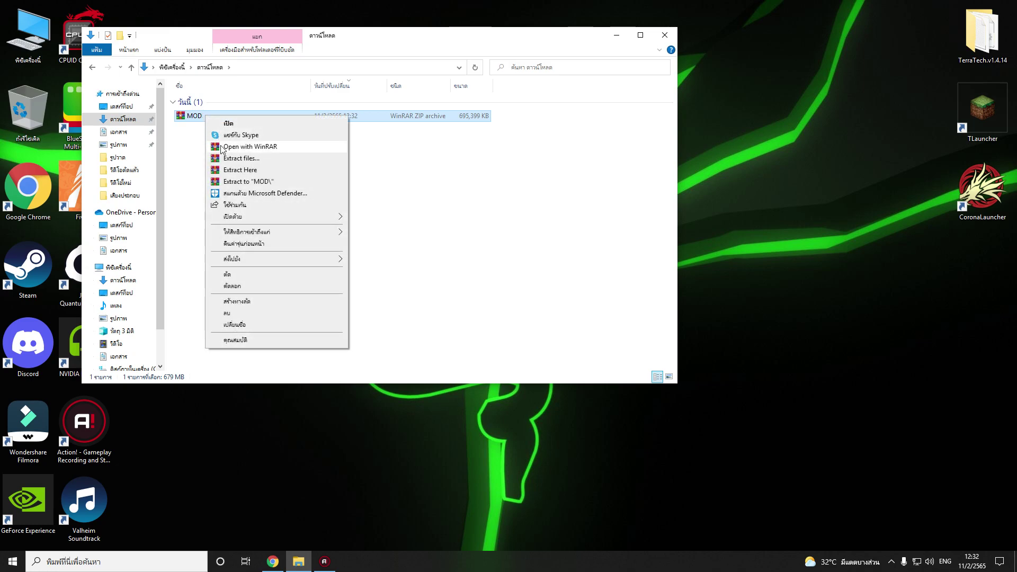
click(248, 181)
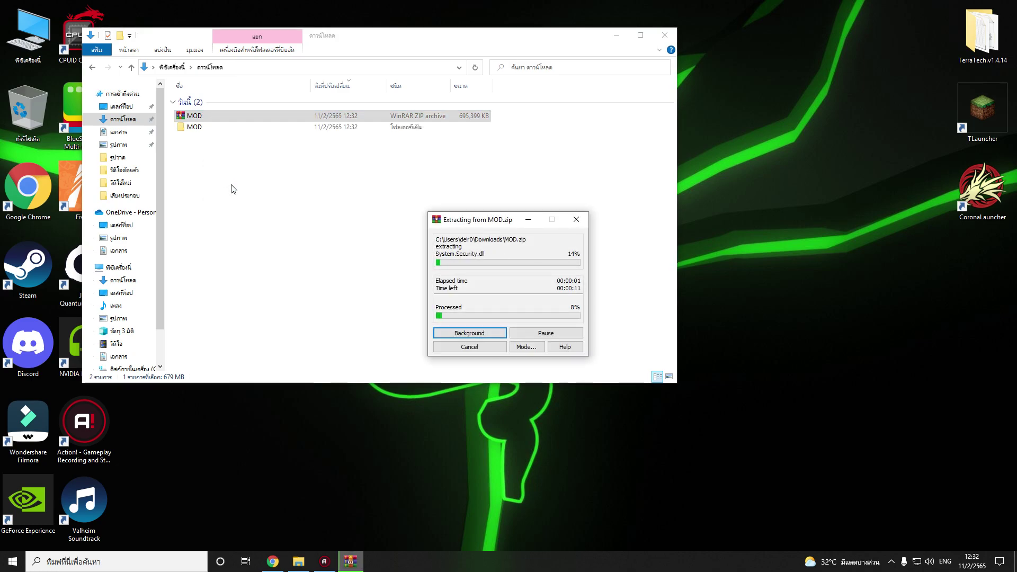
click(232, 196)
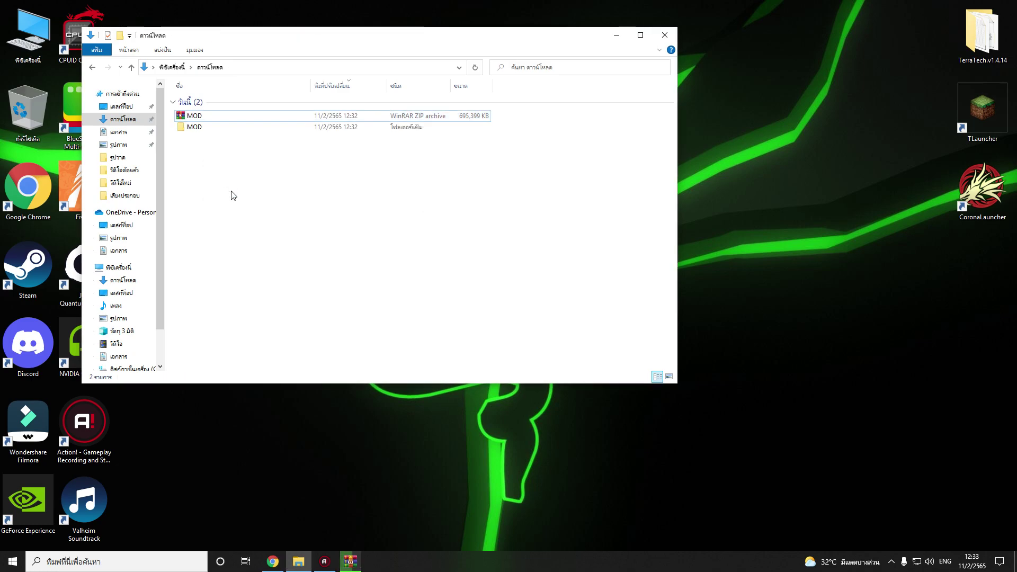
click(350, 561)
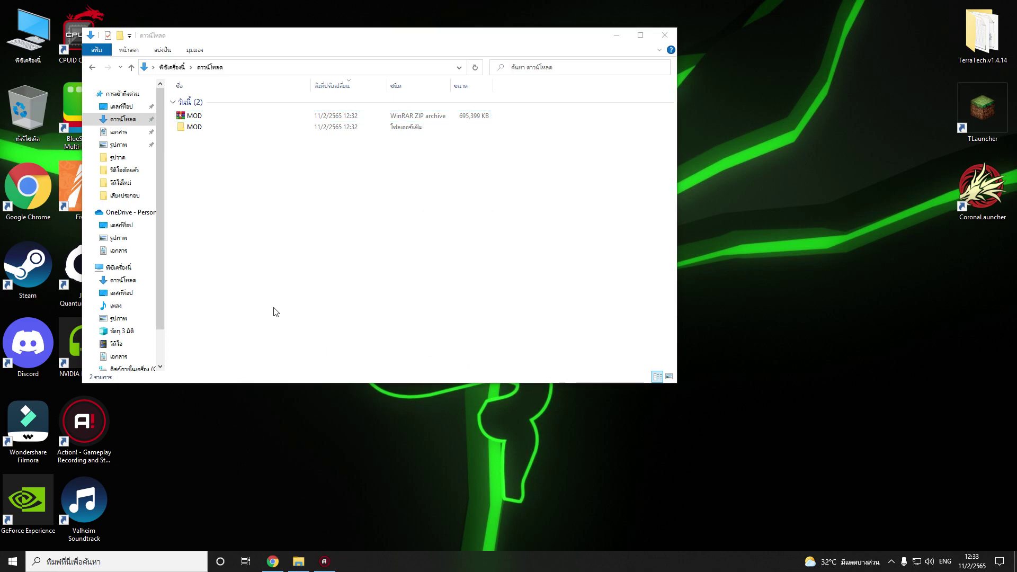
- Move the CoronaLauncher folder from the extracted MOD folder to the desktop and close the file window
click(227, 129)
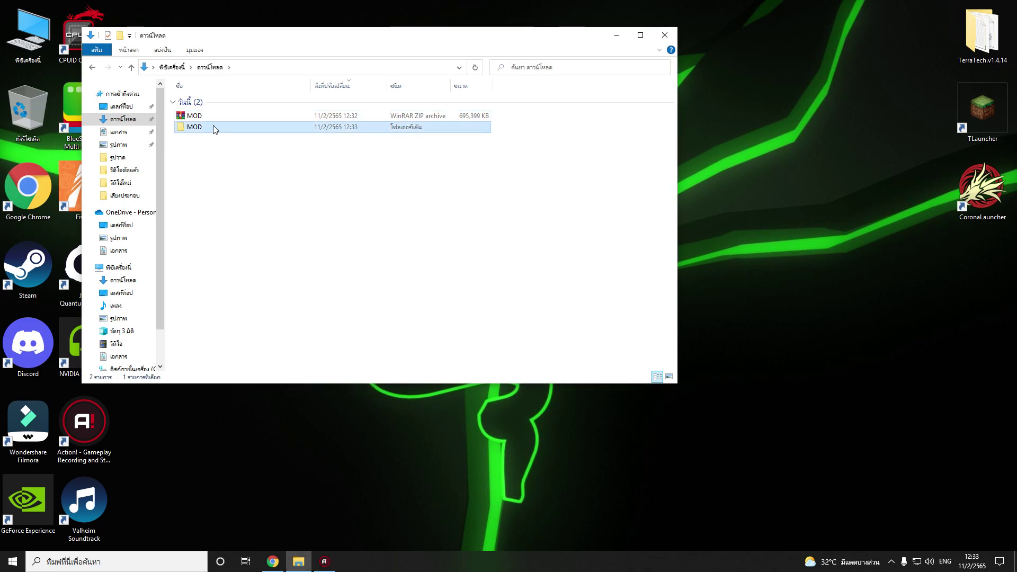
double_click(226, 129)
double_click(225, 112)
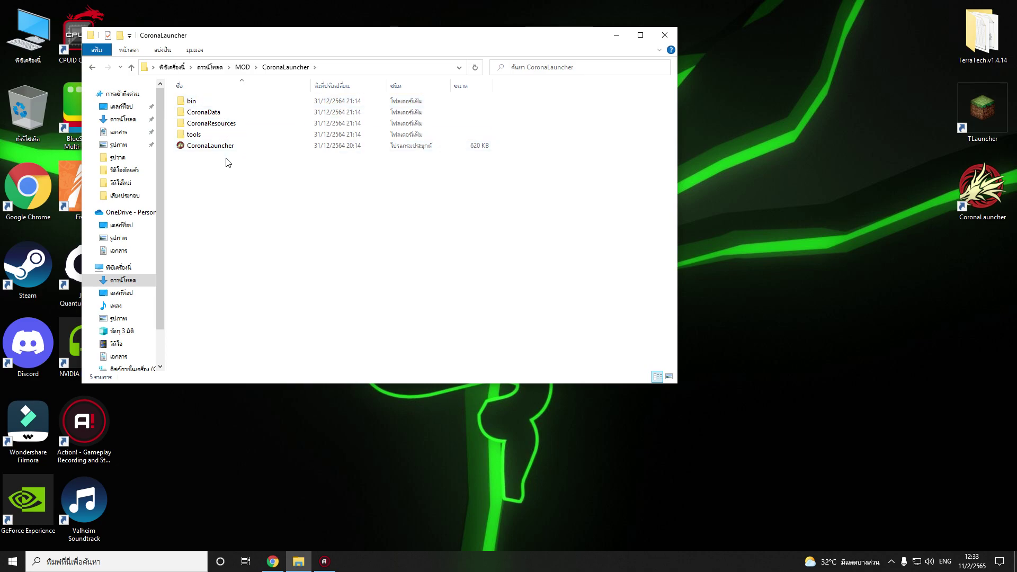
click(91, 70)
drag(187, 111, 681, 35)
click(665, 35)
- Open the file location of the existing CoronaLauncher desktop shortcut and go up to Red Alert 3's Mods folder
right_click(988, 192)
click(920, 436)
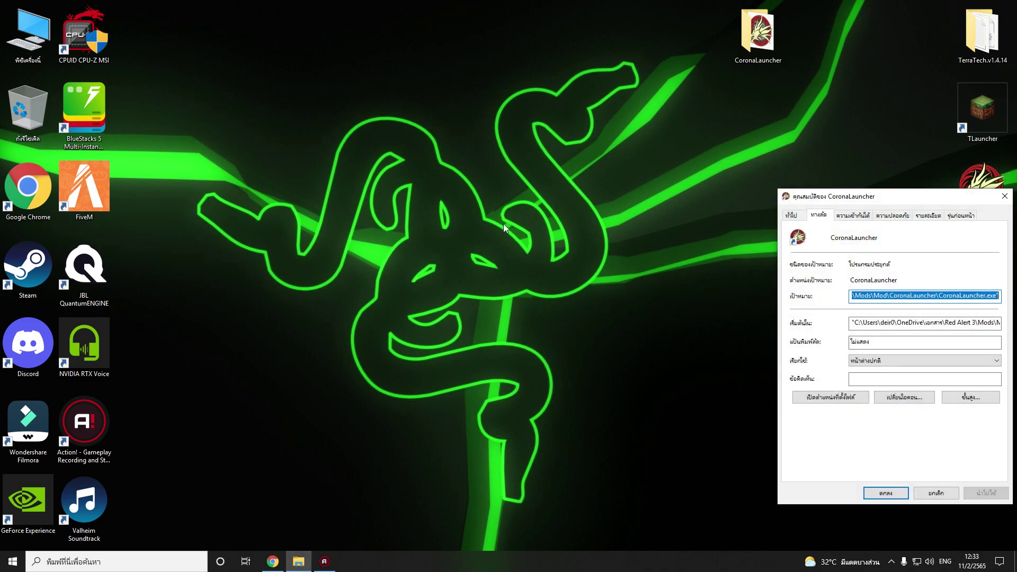
click(843, 399)
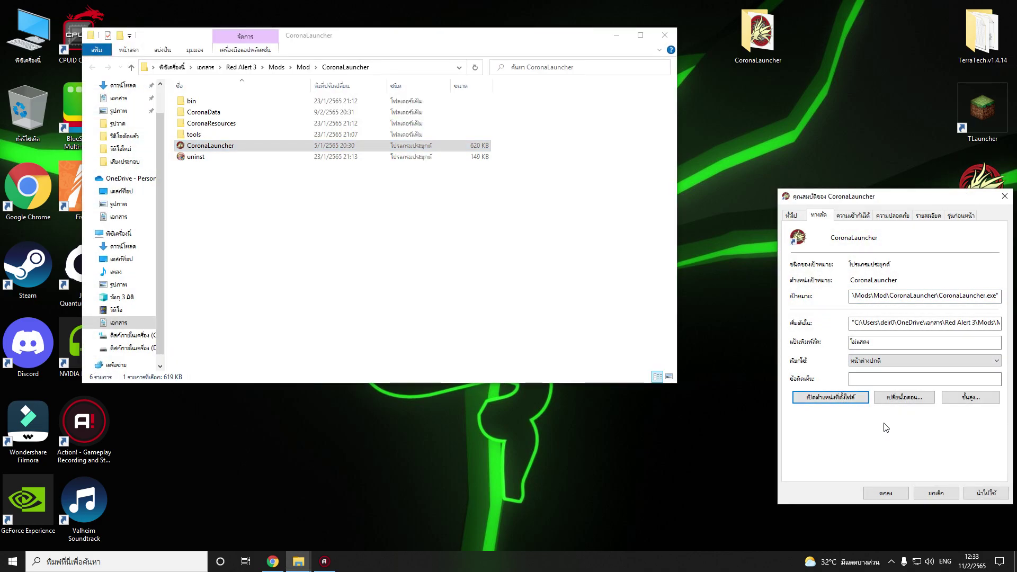
click(1005, 196)
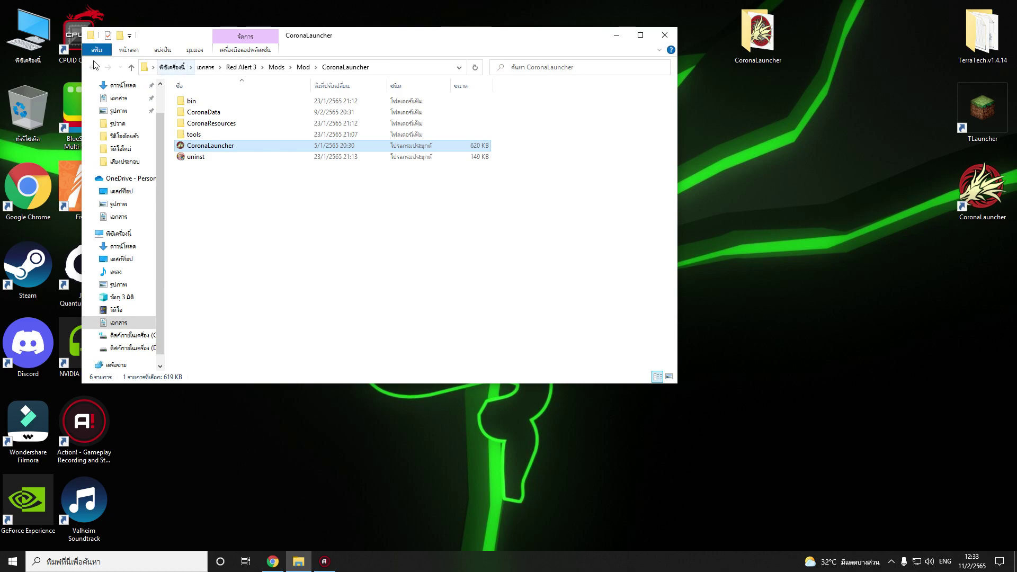
click(300, 68)
click(276, 67)
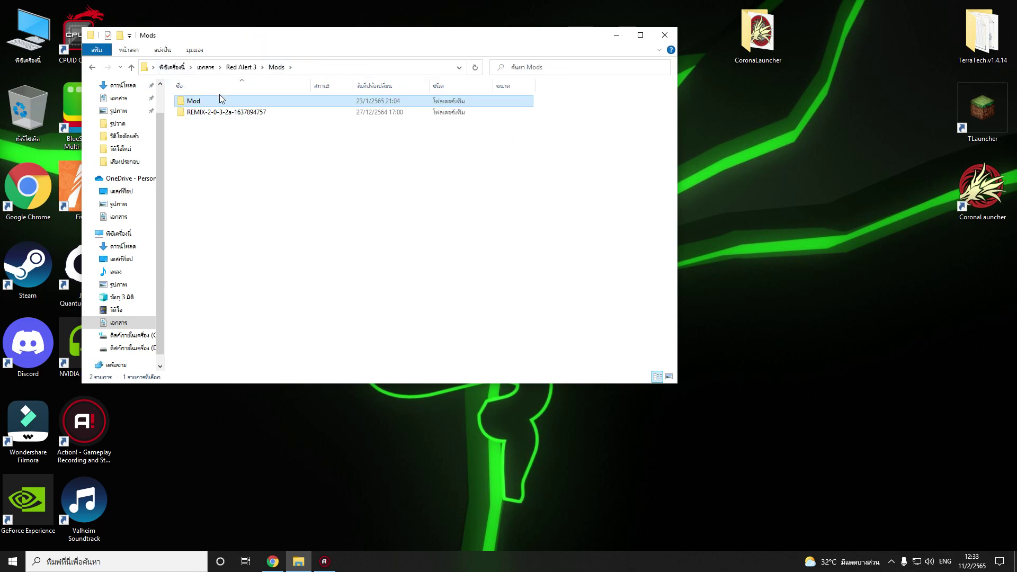
- Delete the old Mod folder from Red Alert 3's Mods folder and move the old CoronaLauncher shortcut to the Recycle Bin
right_click(216, 102)
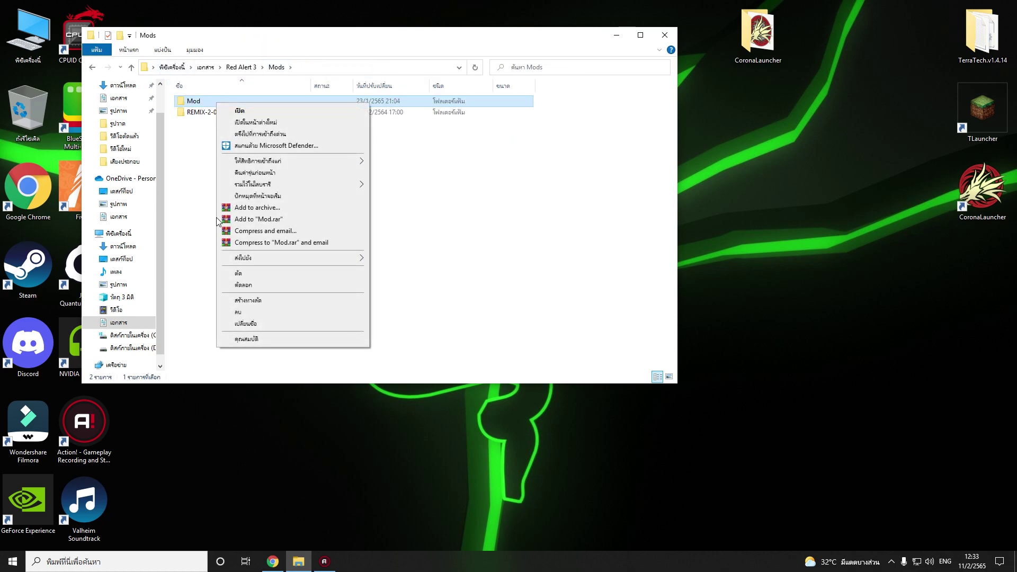
click(239, 313)
click(667, 35)
drag(980, 195, 32, 114)
- Move the CoronaLauncher folder to the middle of the desktop, open it and run the CoronaLauncher application
drag(777, 36, 428, 191)
double_click(428, 191)
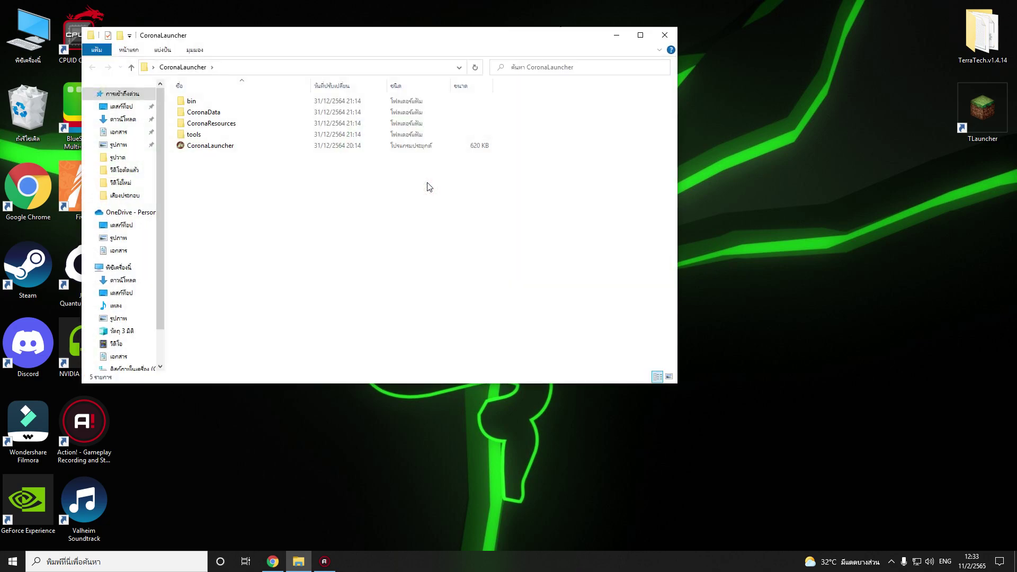
double_click(267, 150)
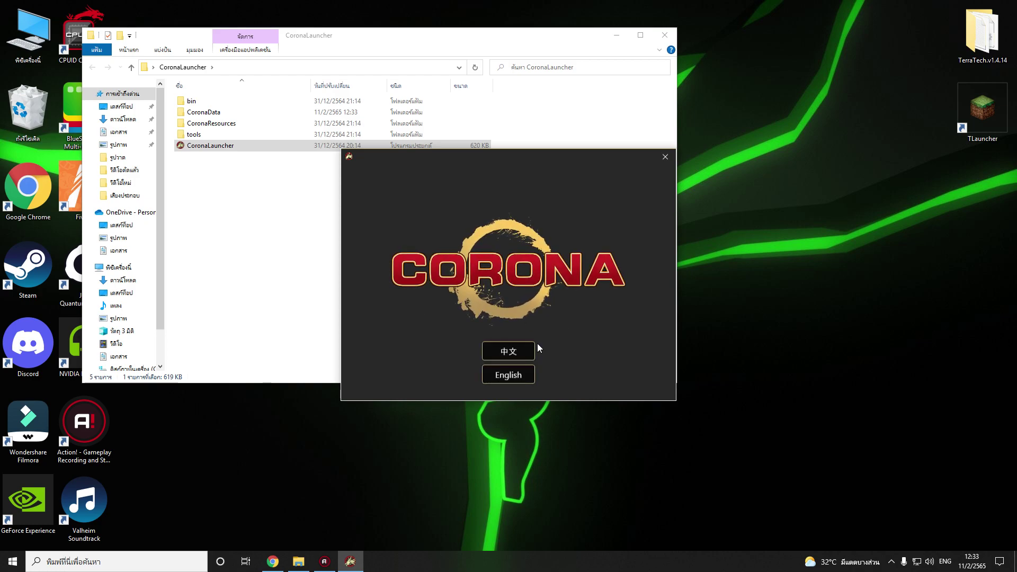
- Complete the Corona launcher setup in English, accepting the notice and keeping the preset features, and minimise the folder window
click(517, 375)
click(383, 381)
click(617, 381)
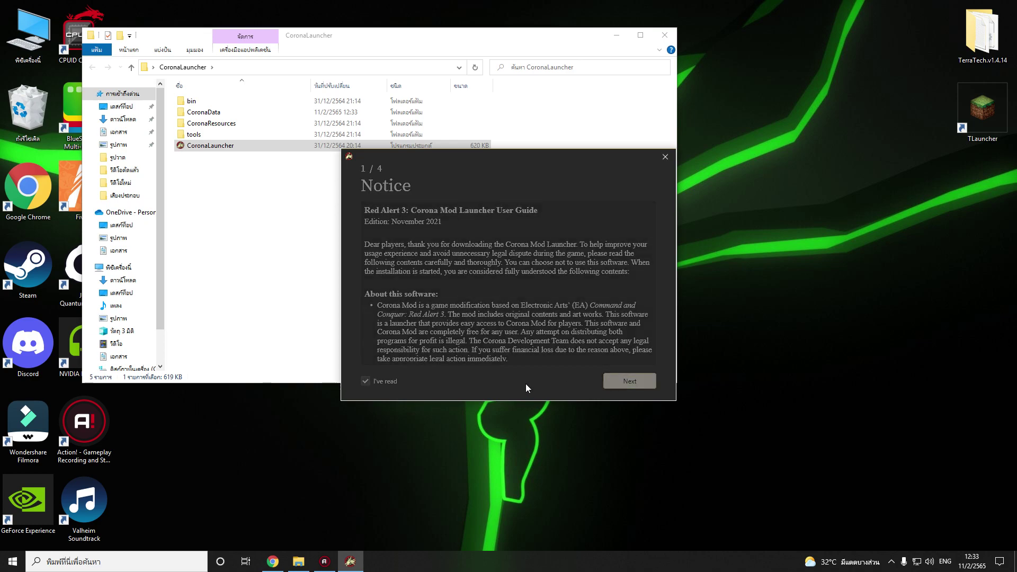
click(616, 383)
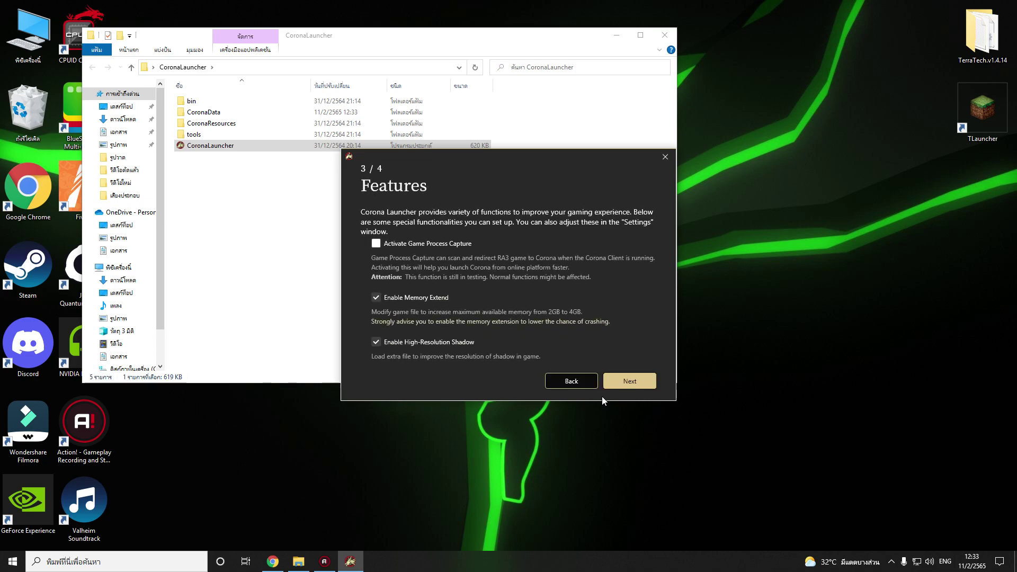
click(620, 379)
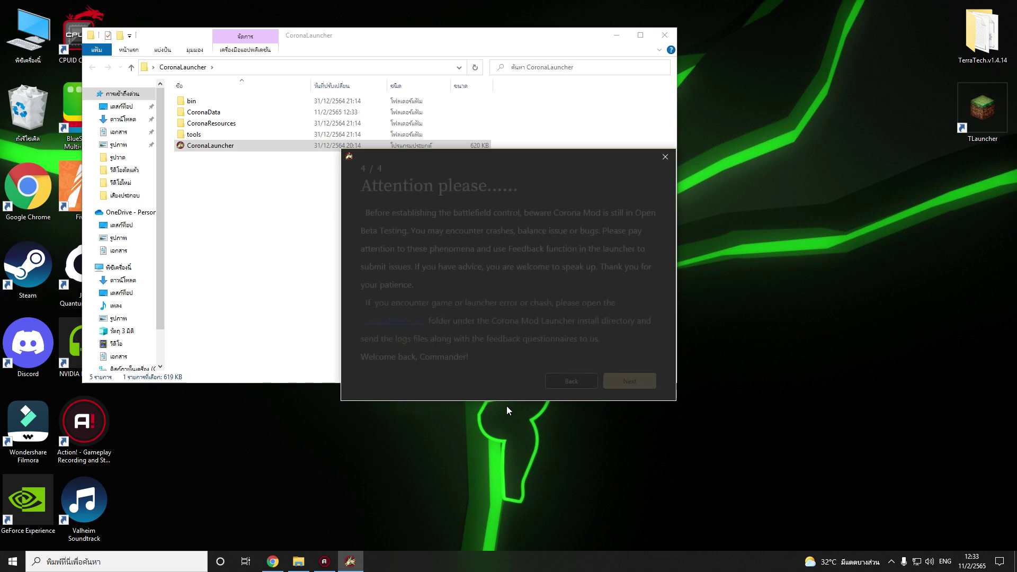
click(616, 380)
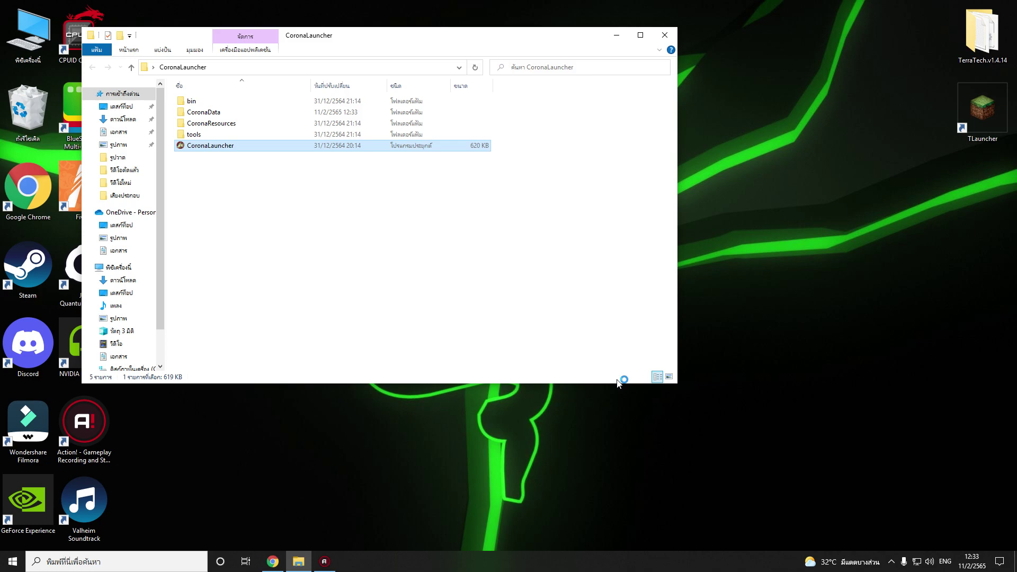
click(616, 35)
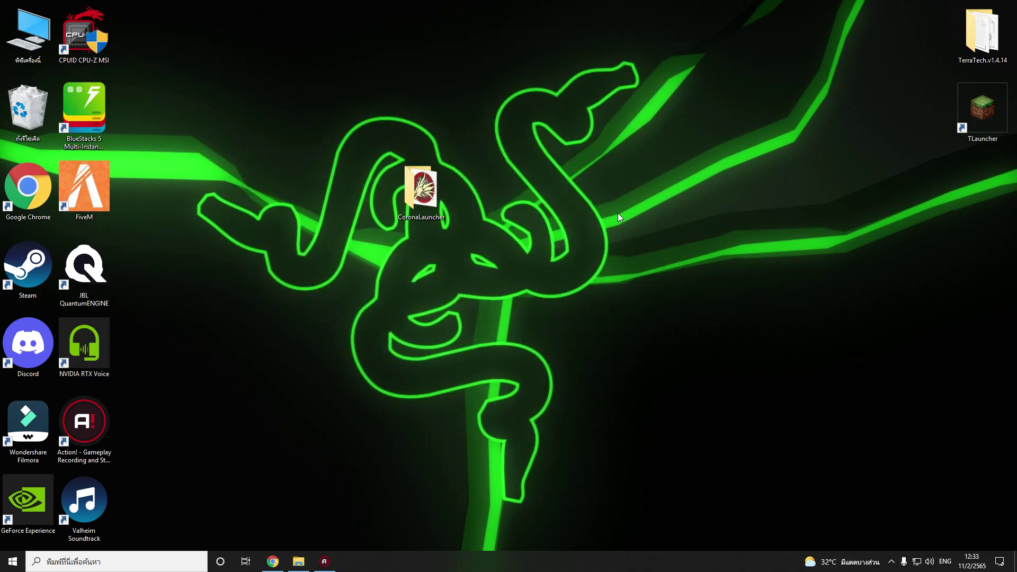
- Run the CoronaLauncher application from the desktop's CoronaLauncher folder, minimise the folder window and allow aria2c through the firewall on public networks
double_click(439, 212)
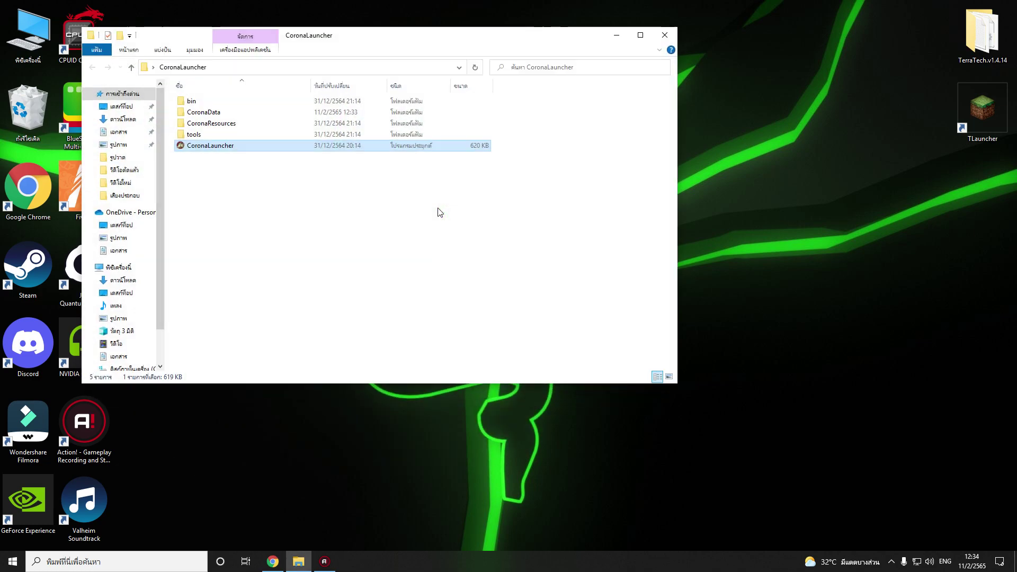
double_click(232, 152)
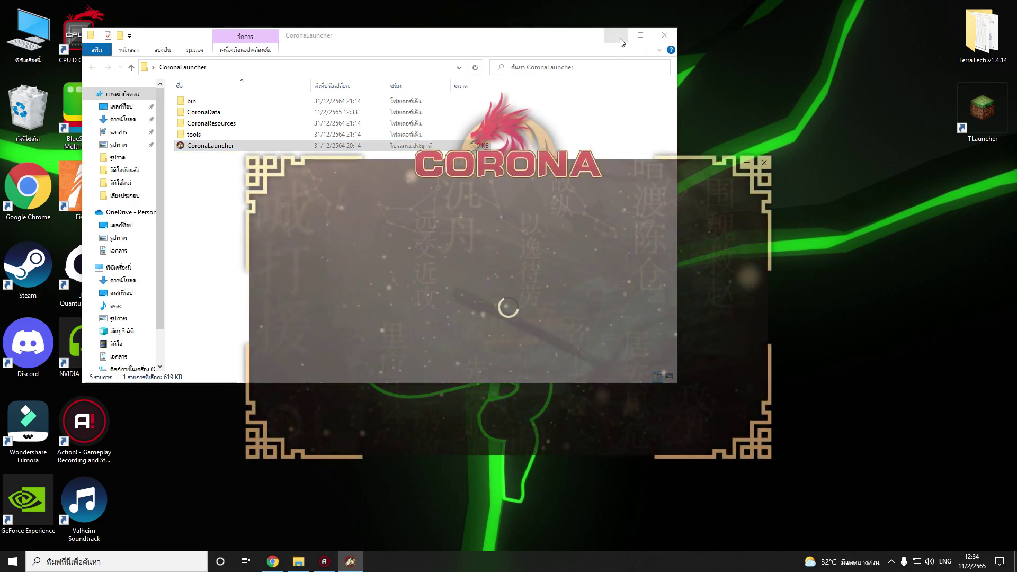
click(618, 36)
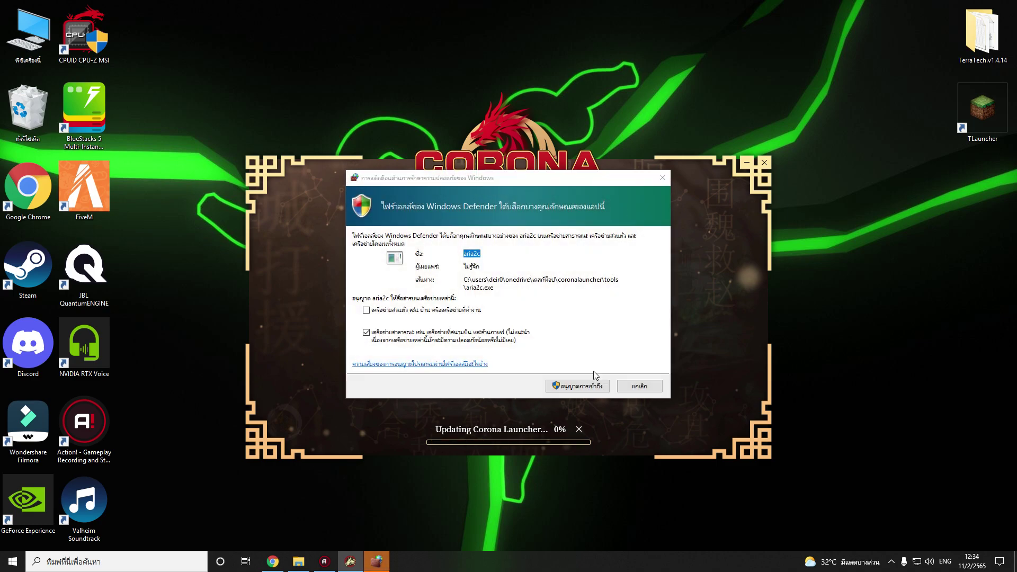
click(591, 387)
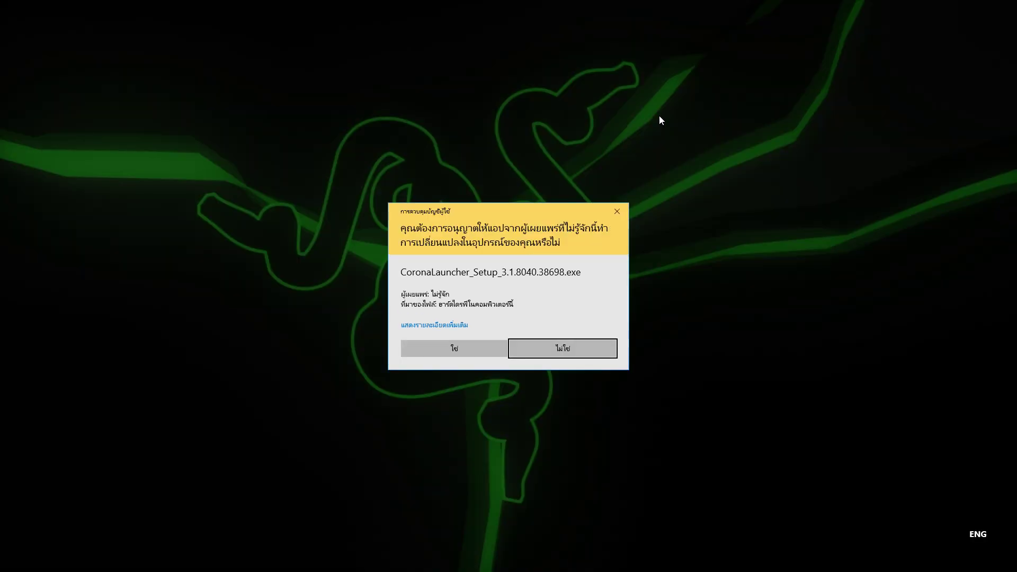
- Allow the CoronaLauncher 3.1.8040.38698 setup to make changes, install it, dismiss the Java update notification and finish with the run option kept on
key(Left)
key(Return)
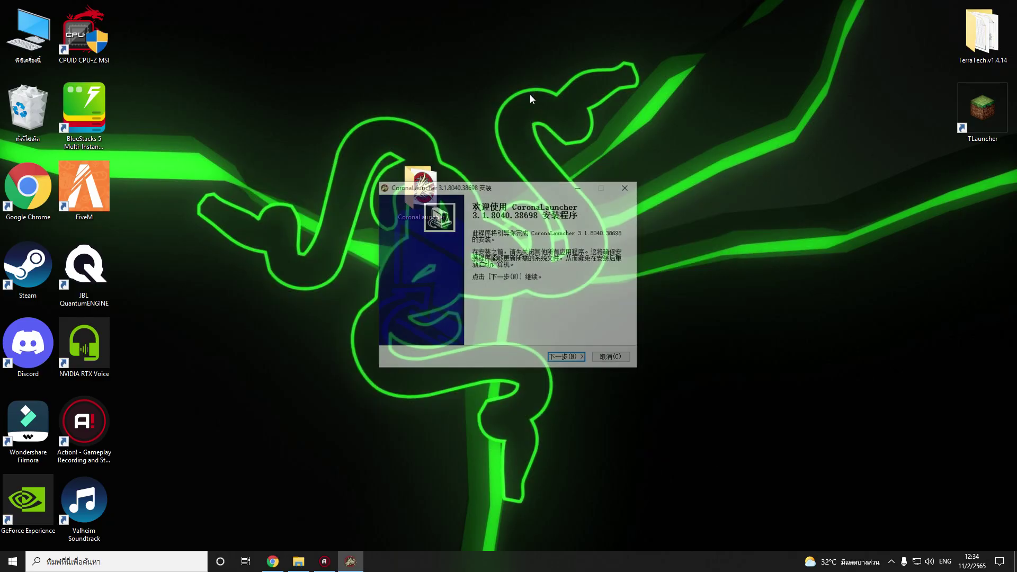
click(580, 358)
click(471, 339)
click(555, 359)
click(556, 357)
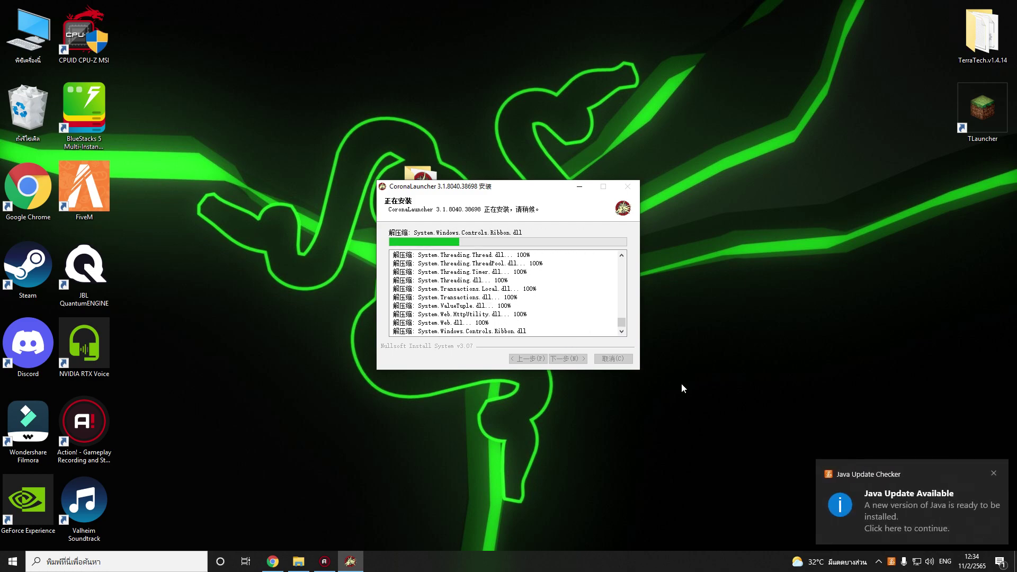
click(993, 473)
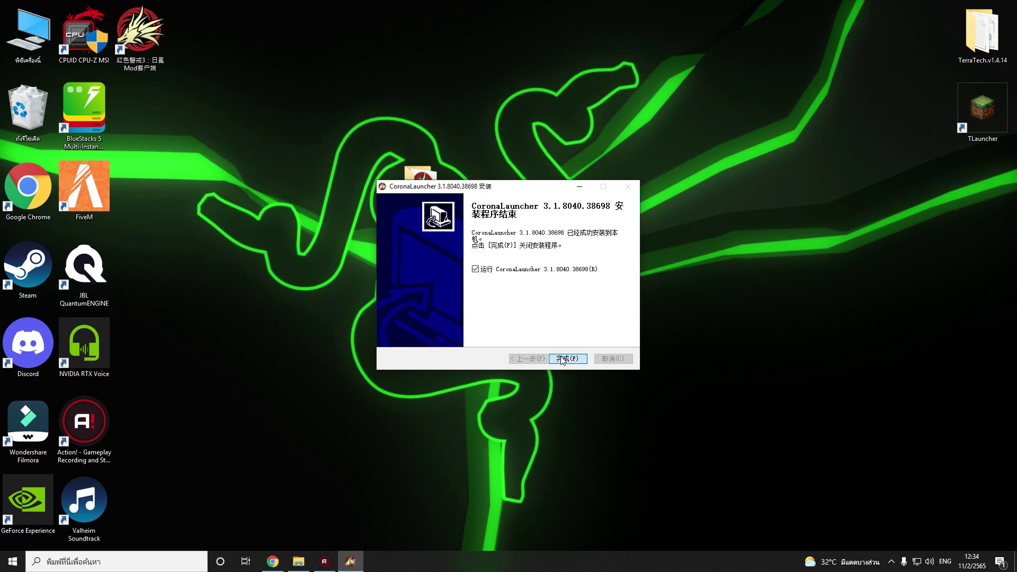
click(562, 359)
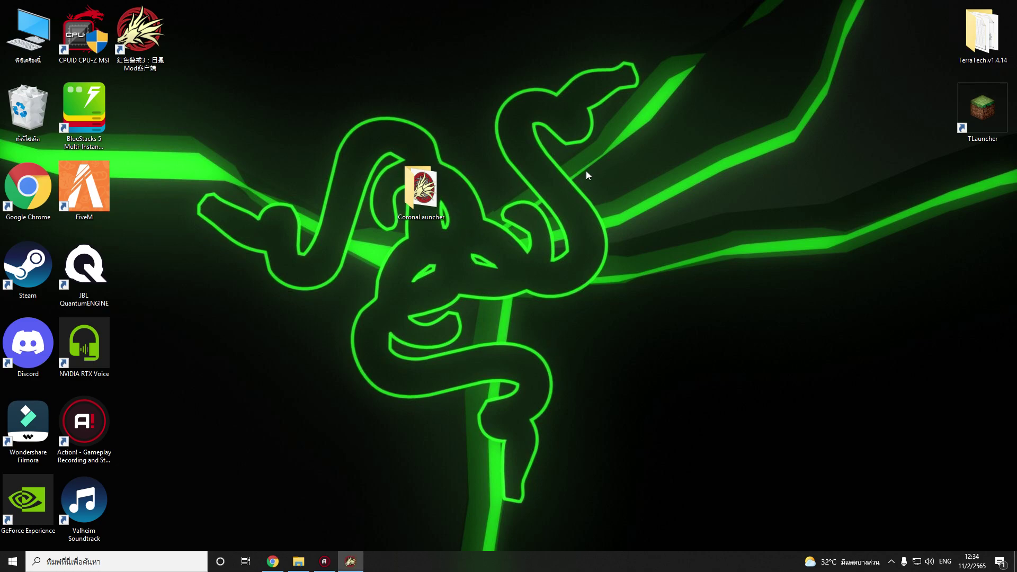
- Install the mod through the Corona launcher and launch the game
click(524, 429)
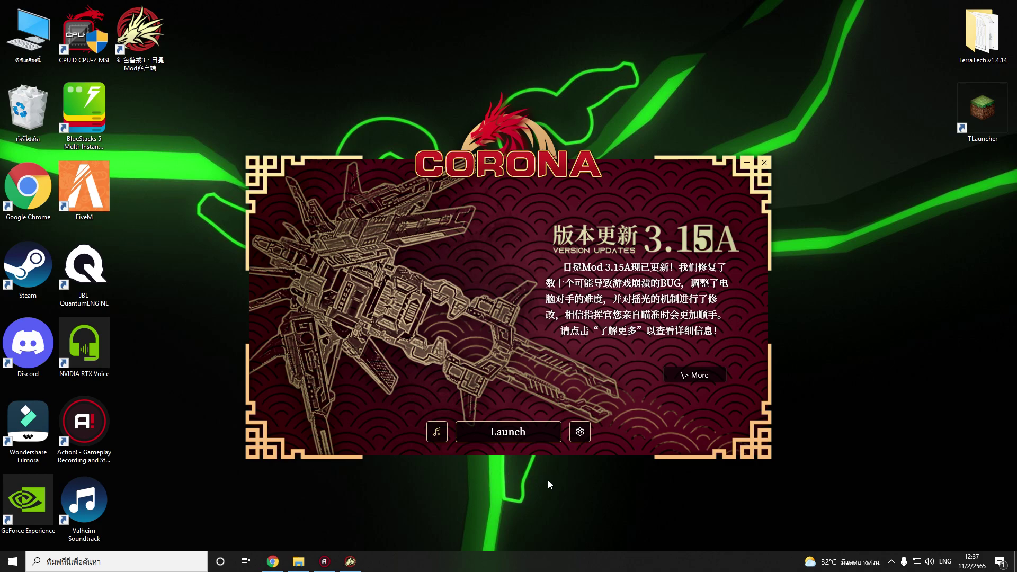
click(511, 428)
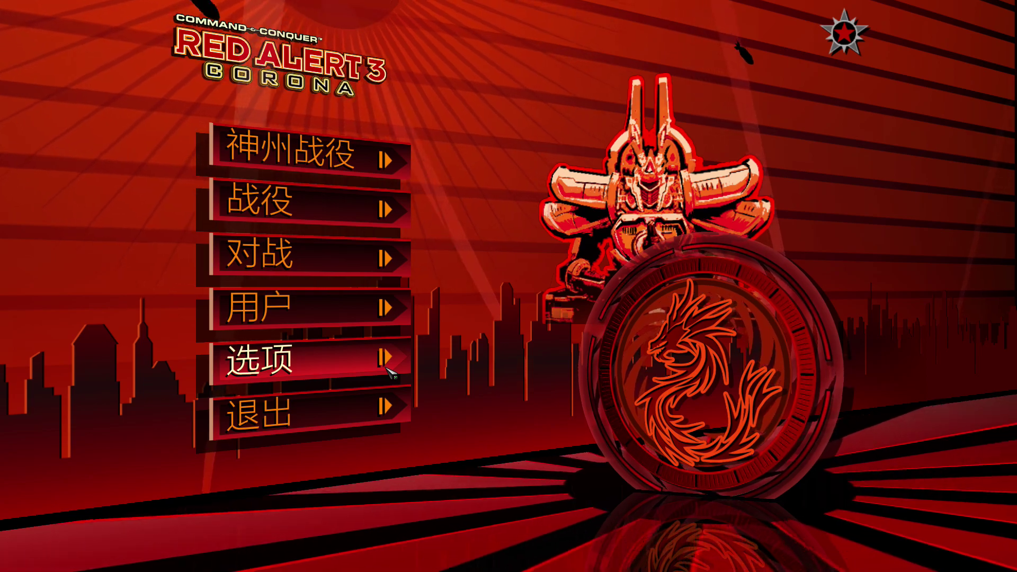
- Turn the music volume (音乐) down to zero in the game's audio options and save the settings
click(389, 371)
click(323, 403)
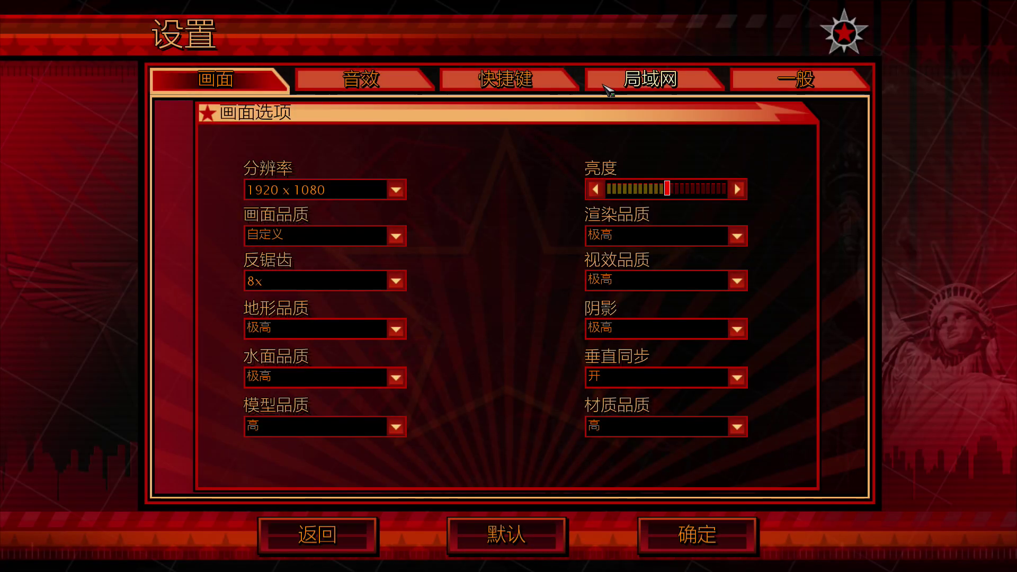
click(608, 87)
click(360, 80)
drag(312, 163, 268, 163)
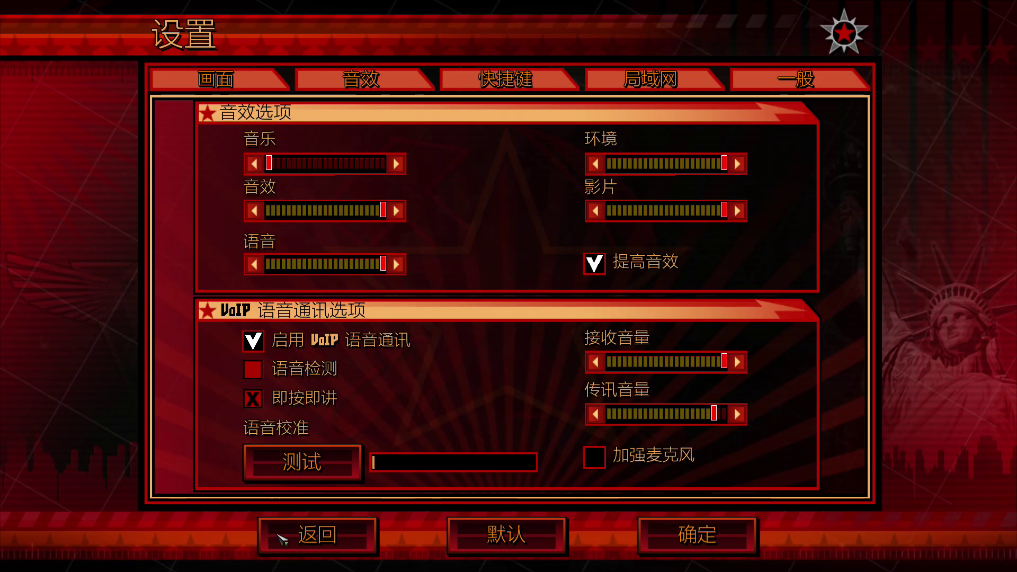
click(697, 535)
- Open the skirmish (遭遇战) setup and go down the map list to the six-player maps
click(328, 265)
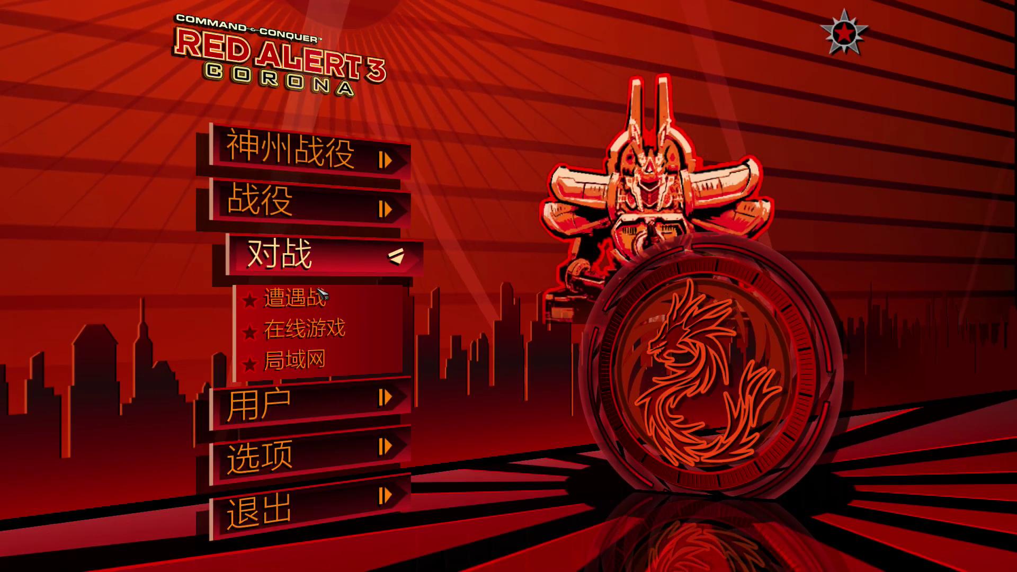
click(323, 293)
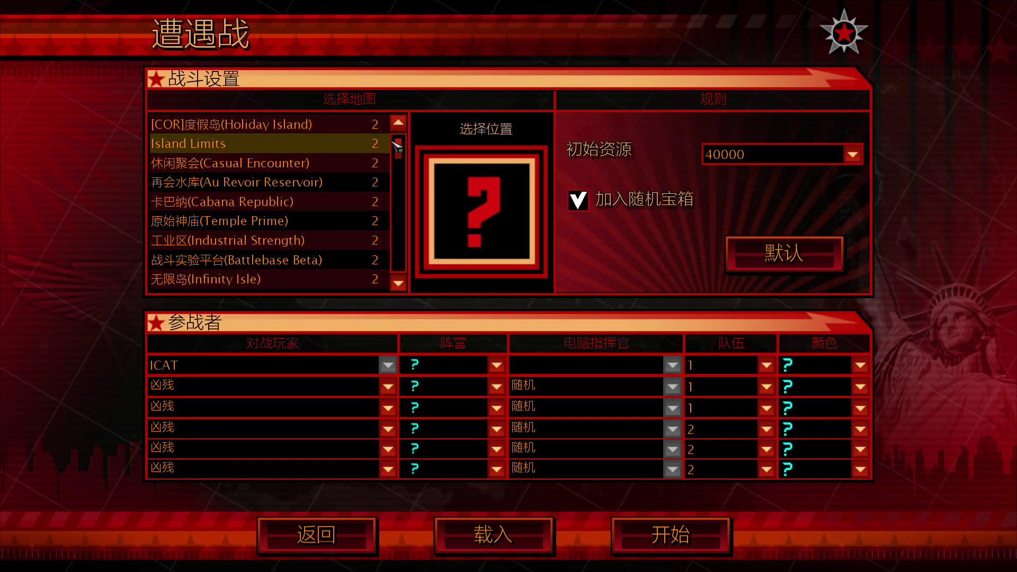
drag(396, 145, 396, 310)
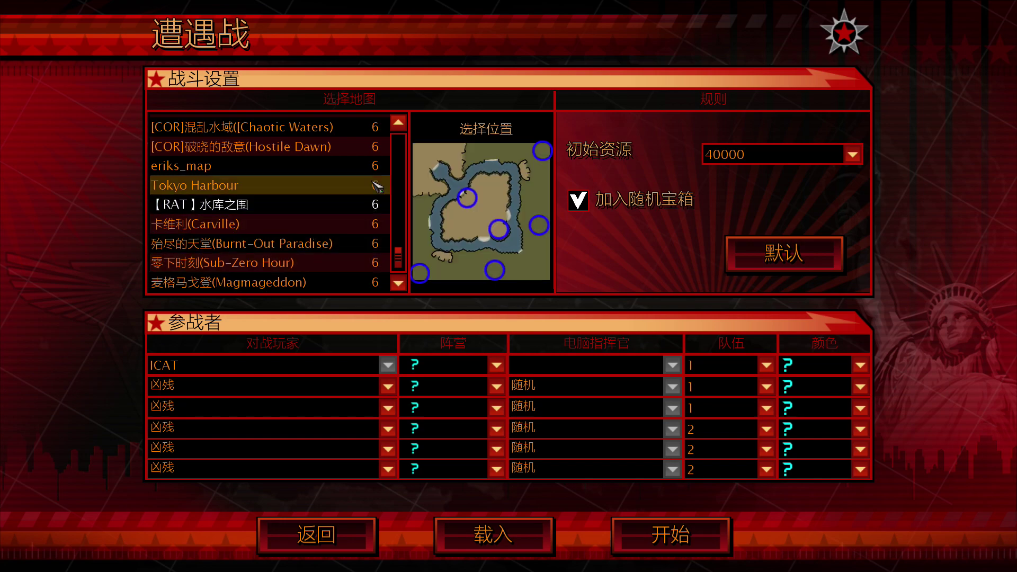